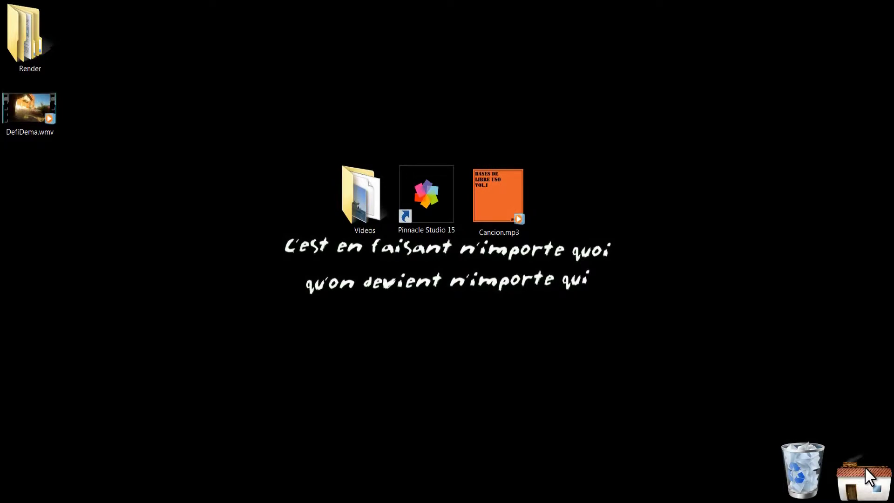
Step: Open Pinnacle Studio 15 and place the second standard animated title at the start of the video track
double_click(415, 188)
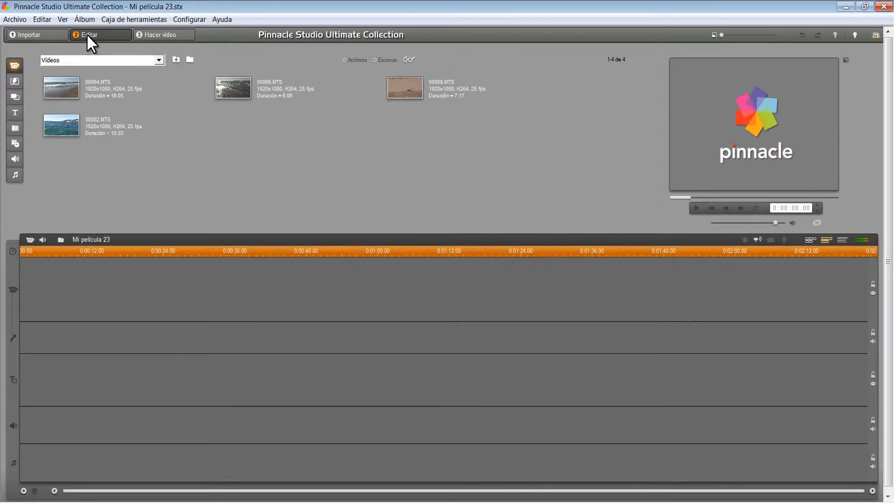
click(17, 112)
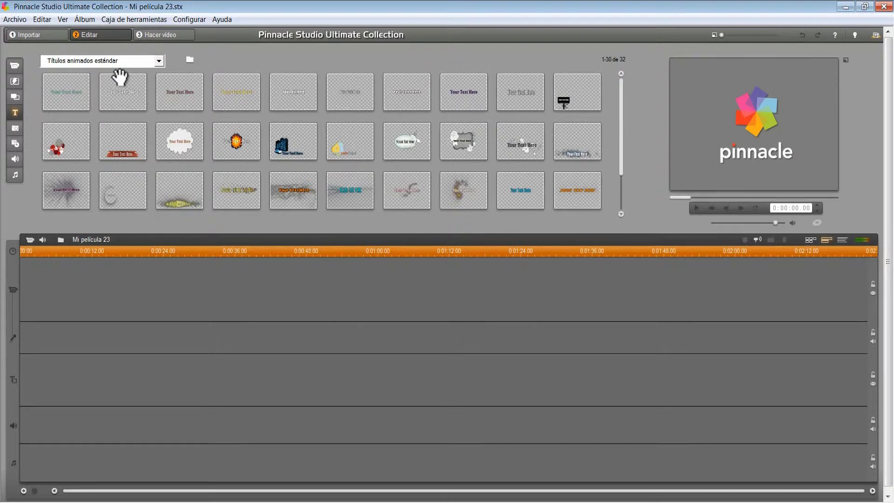
click(158, 62)
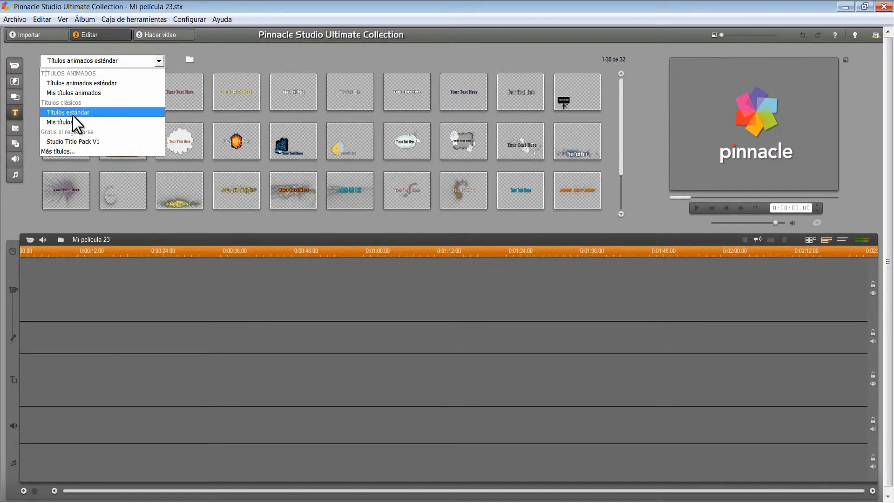
click(77, 84)
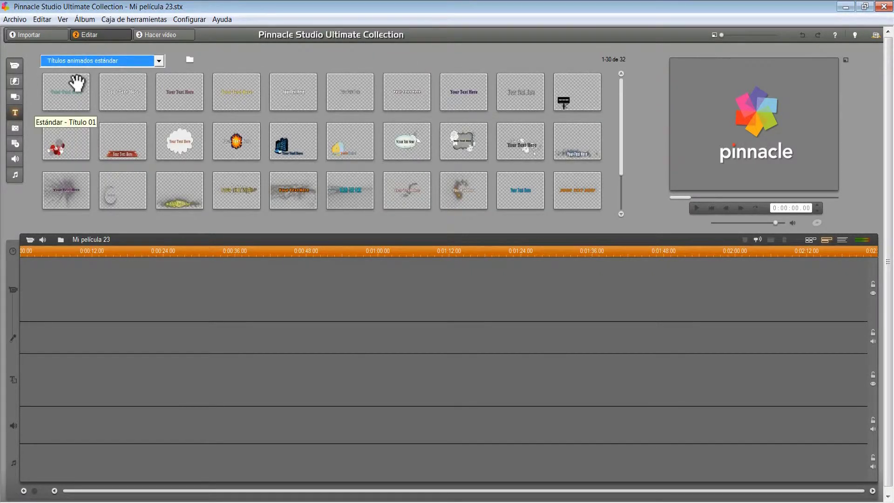
drag(123, 91, 82, 284)
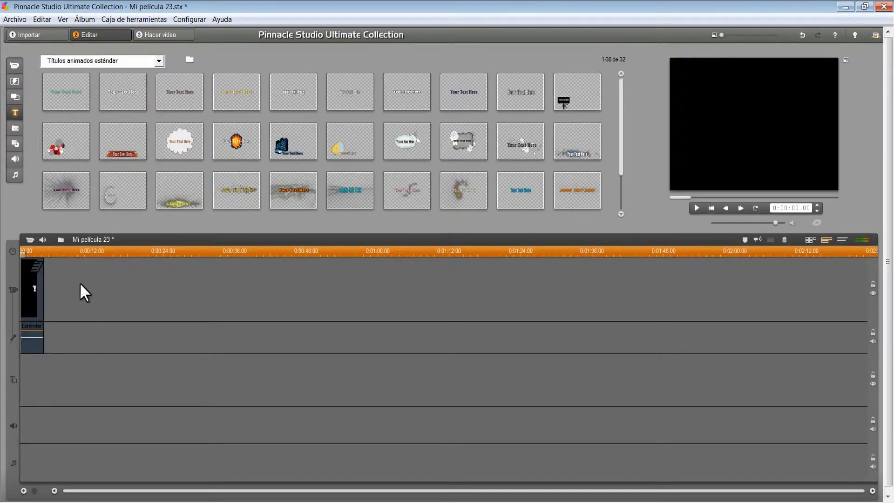
Step: Replace the title's placeholder text with "Mares" and accept the edited title
double_click(33, 290)
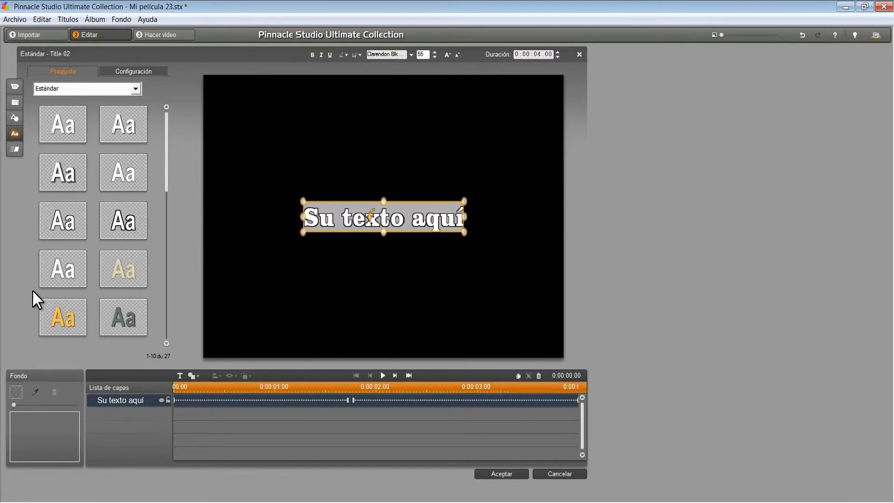
drag(433, 218, 303, 210)
key(BackSpace)
key(Delete)
key(Delete)
key(Delete)
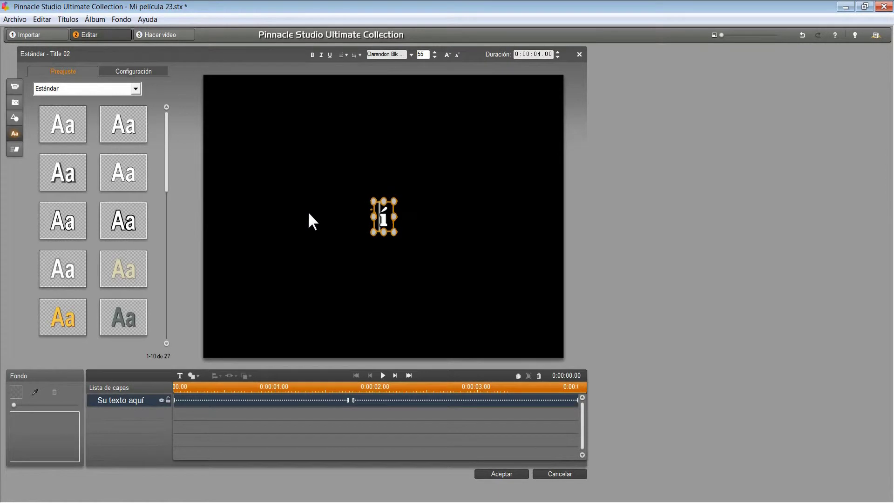
text(Mores)
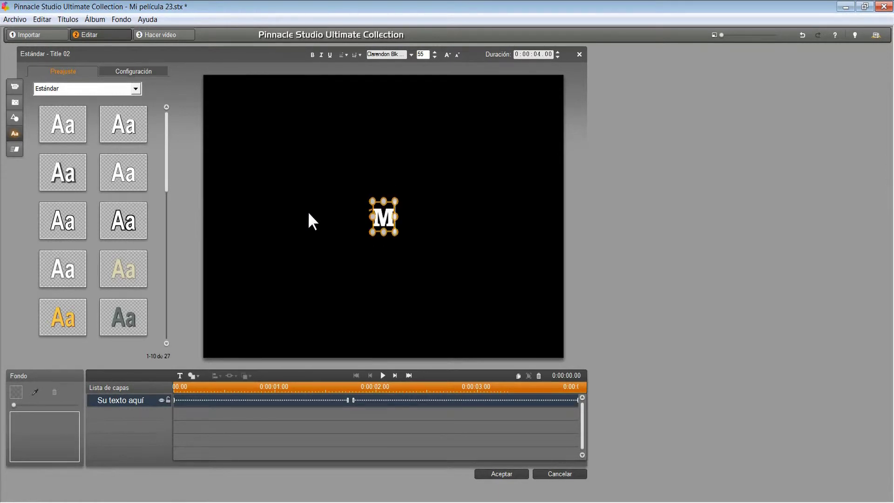
key(BackSpace)
key(BackSpace)
key(BackSpace)
key(BackSpace)
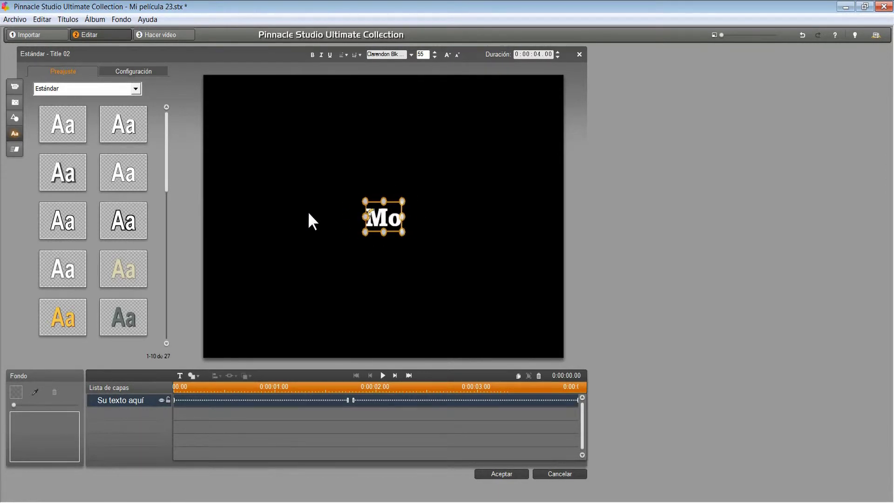
text(ares)
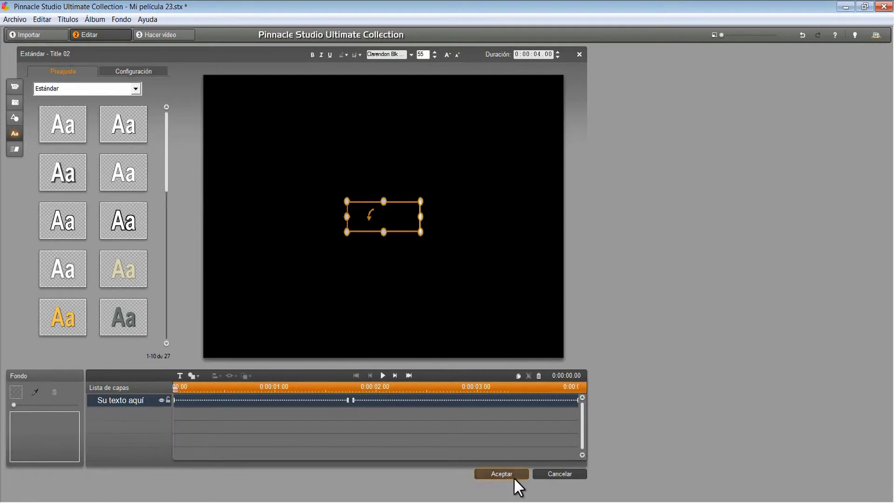
click(505, 473)
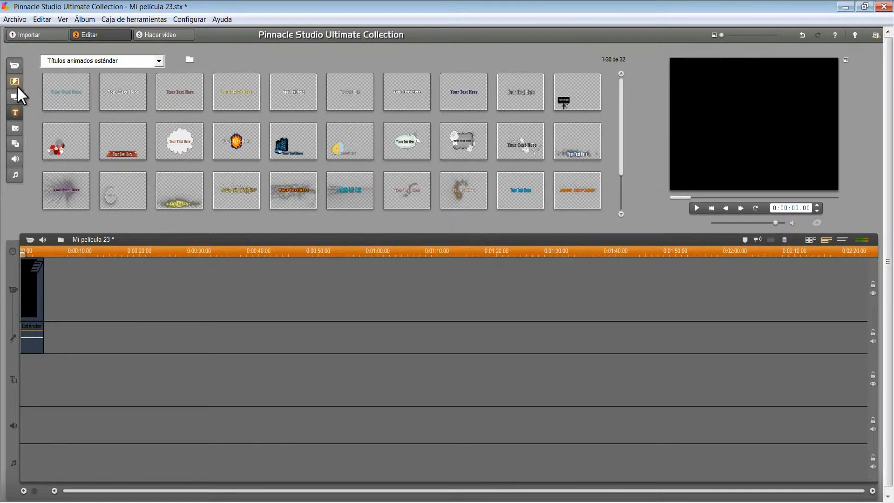
Step: Load 00066.MTS from the desktop's Vídeos folder into the video album, and return to that folder's file list
click(15, 65)
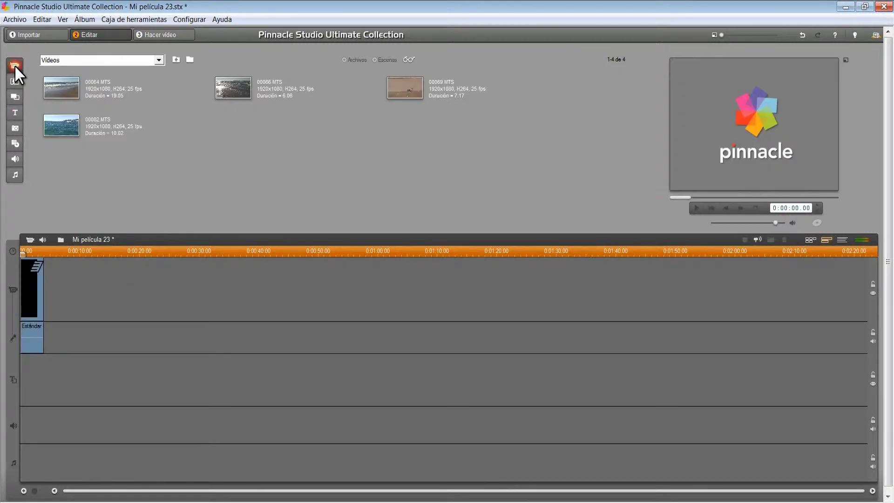
click(189, 60)
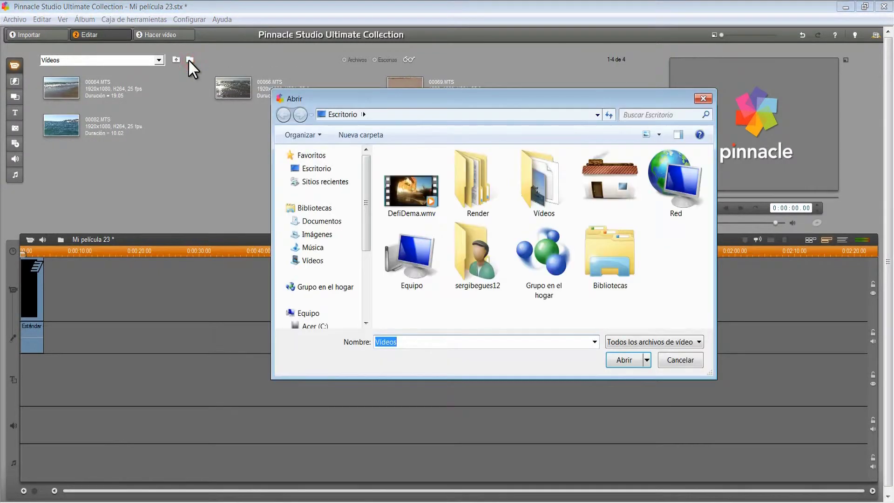
click(339, 172)
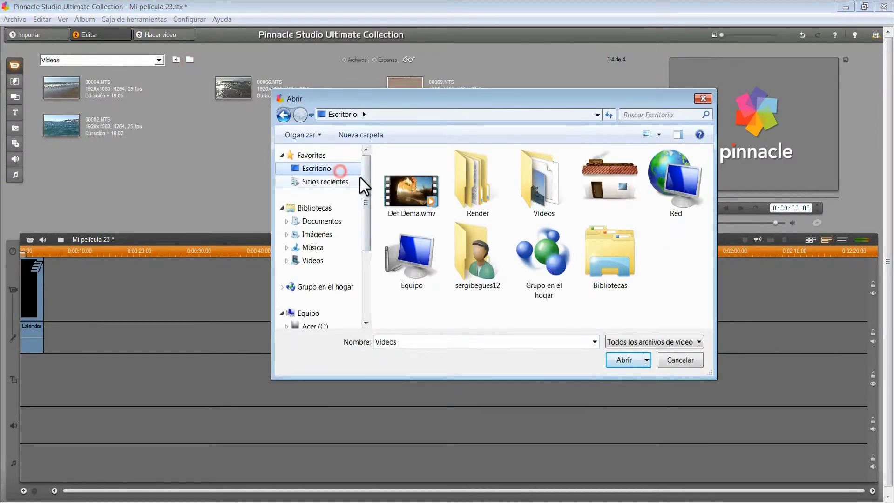
double_click(531, 204)
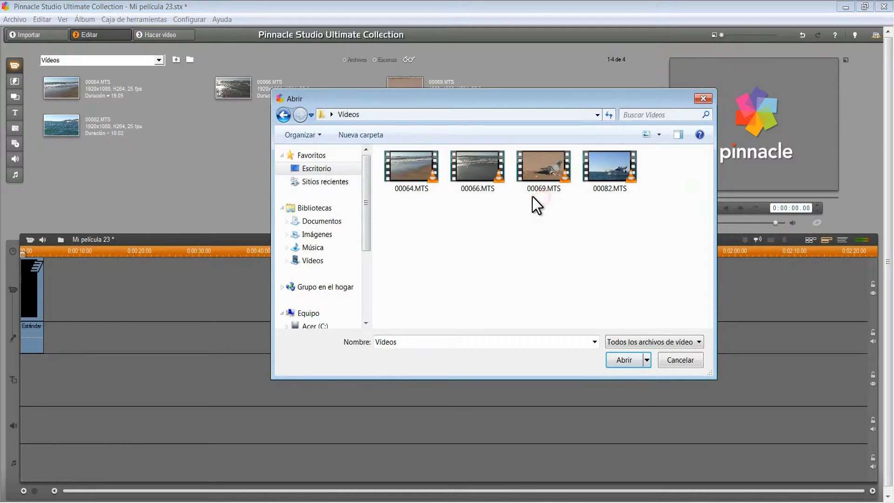
click(479, 179)
click(619, 359)
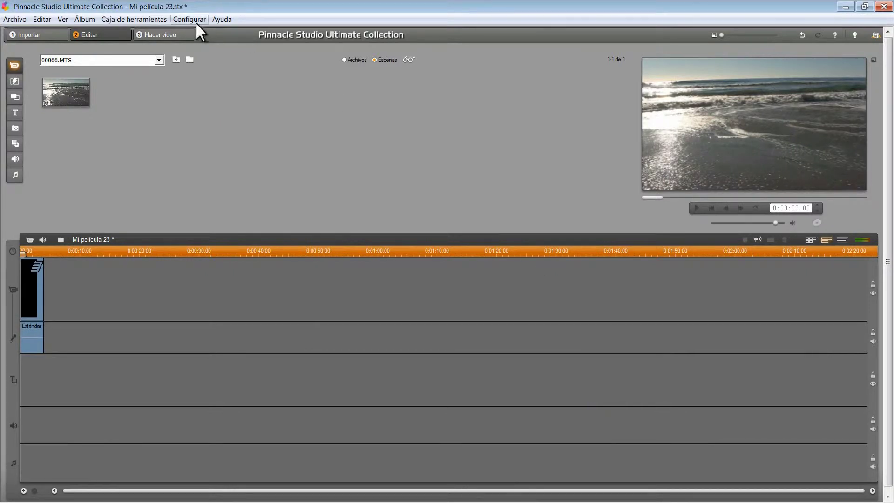
click(175, 60)
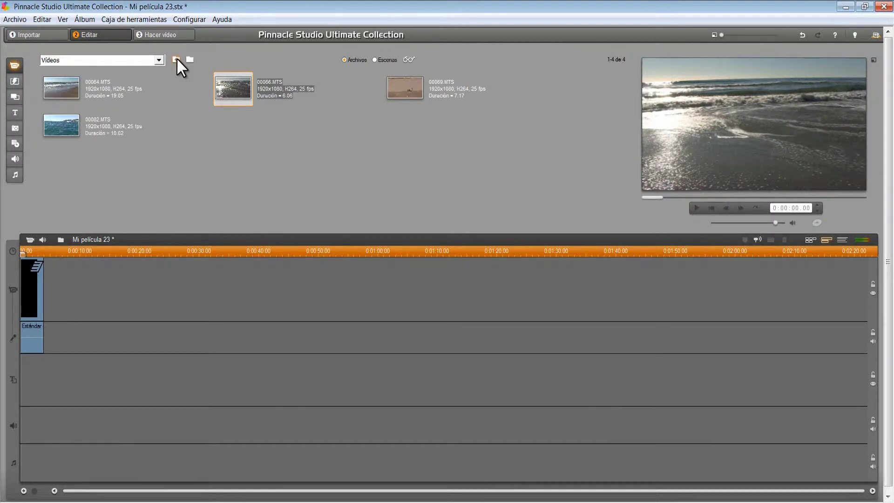
Step: Place clips 00064.MTS, 00066.MTS, 00069.MTS and 00082.MTS in sequence after the title on the video track
drag(61, 87, 83, 288)
drag(217, 84, 219, 298)
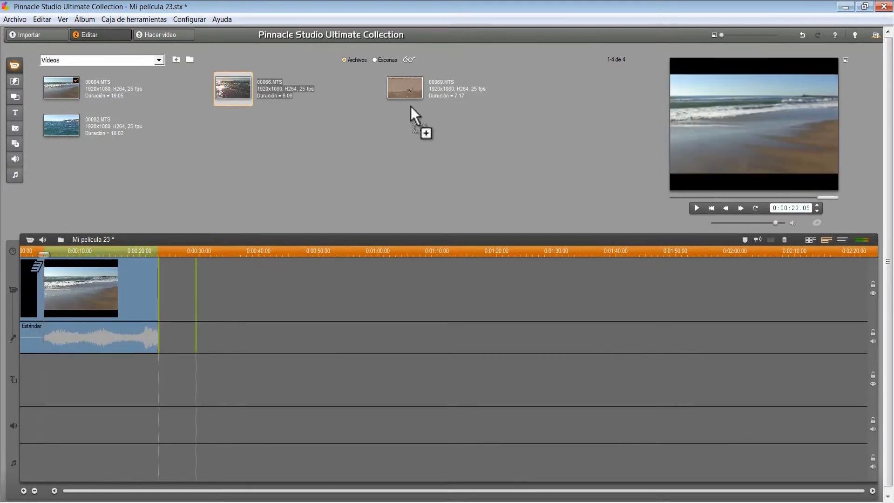
drag(404, 88, 295, 335)
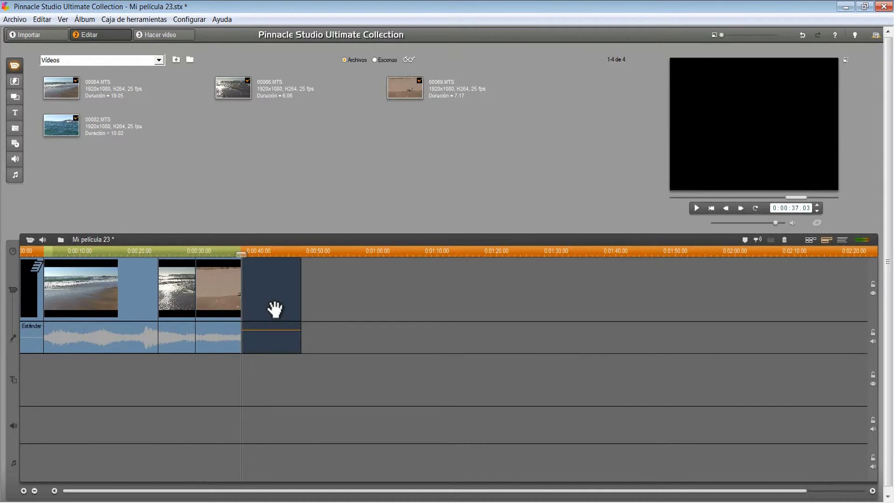
drag(241, 253, 120, 240)
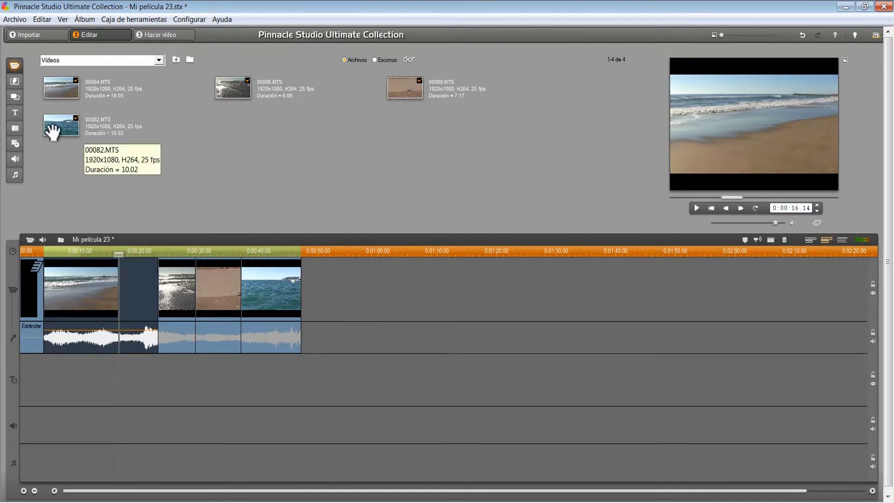
Step: Insert the 2D transition "Resaltar o atenuar" at each of the three joins between the four video clips
click(14, 81)
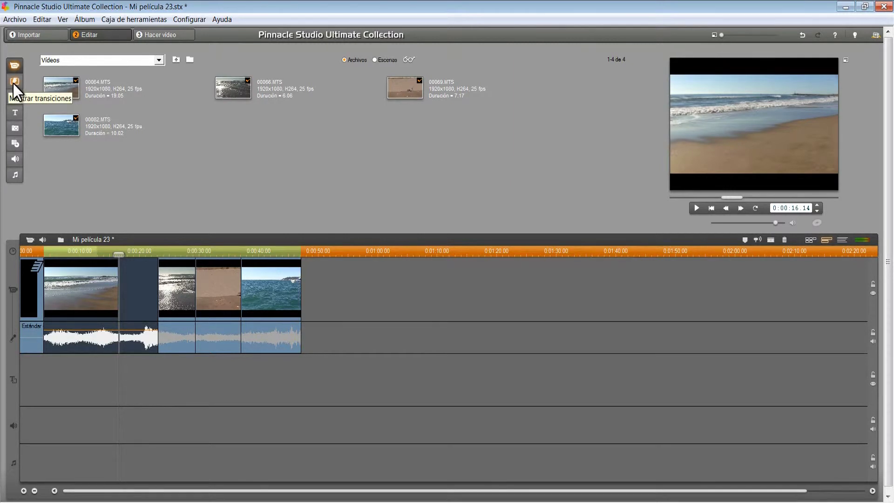
click(14, 82)
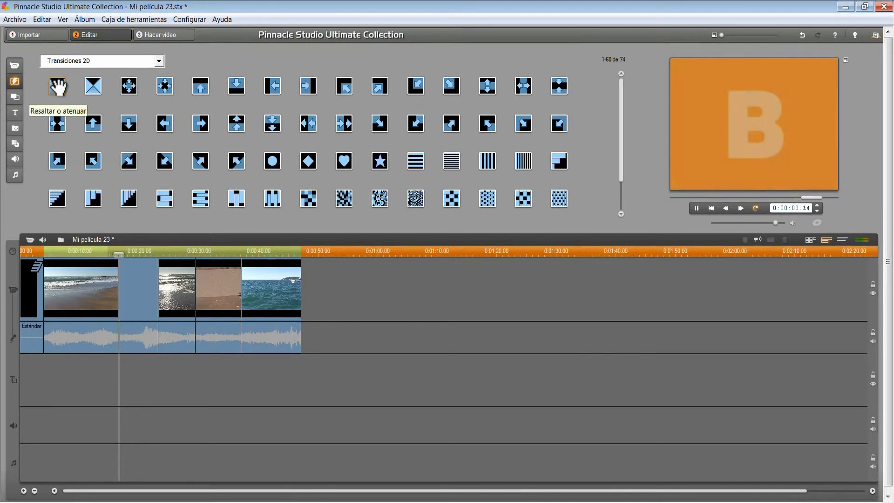
drag(58, 86, 156, 272)
drag(58, 87, 195, 293)
Step: Move the playhead near the start of the first beach clip and lower that clip's audio volume to the minimum
drag(147, 178, 52, 251)
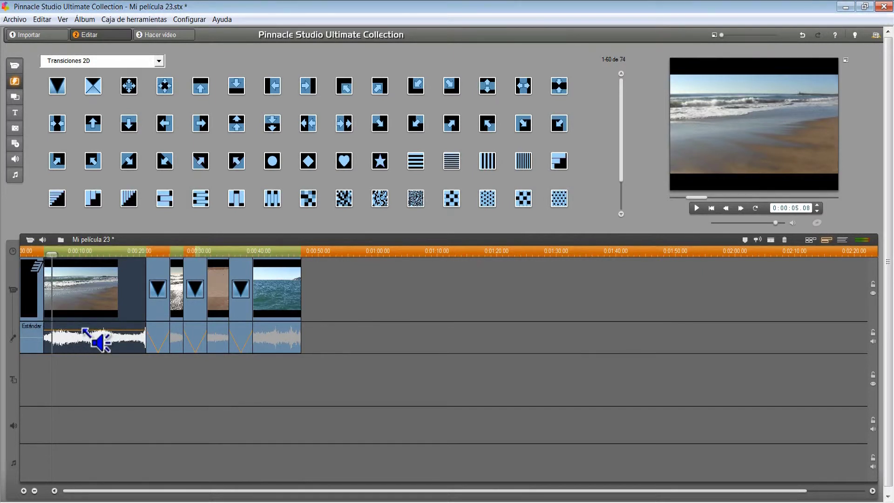
drag(82, 331, 80, 352)
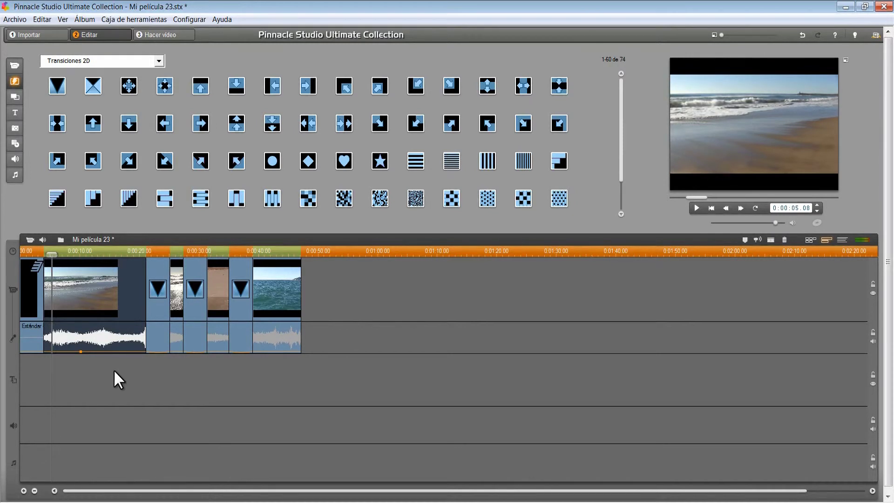
Step: Load Cancion.mp3 from the desktop, place it at the start of the music track and pause the preview
click(16, 175)
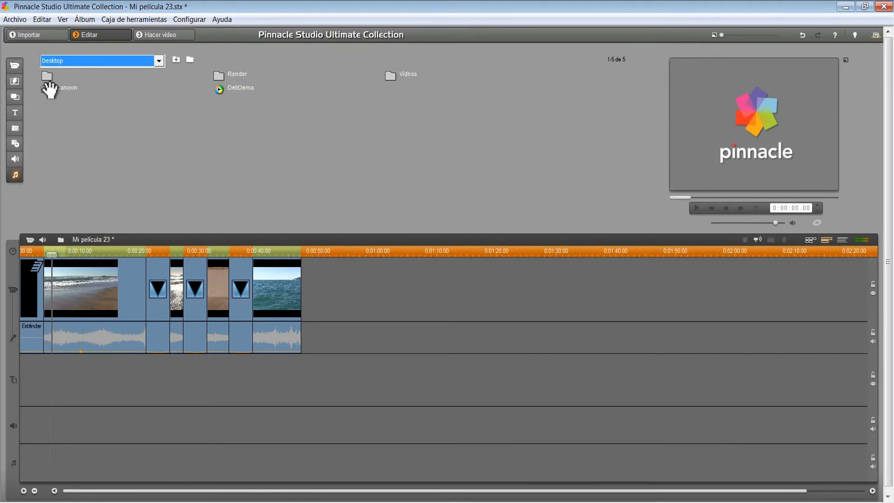
mouse_move(49, 89)
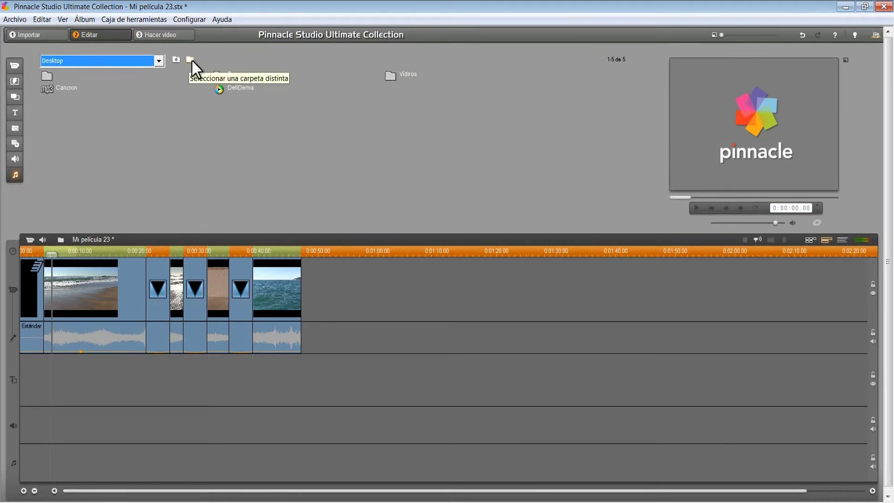
click(191, 59)
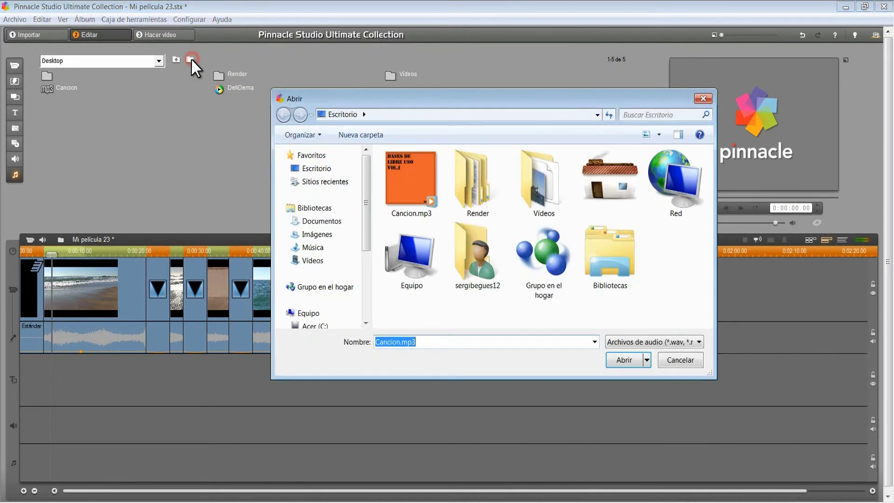
mouse_move(364, 217)
mouse_down()
mouse_move(362, 261)
mouse_move(366, 205)
mouse_up()
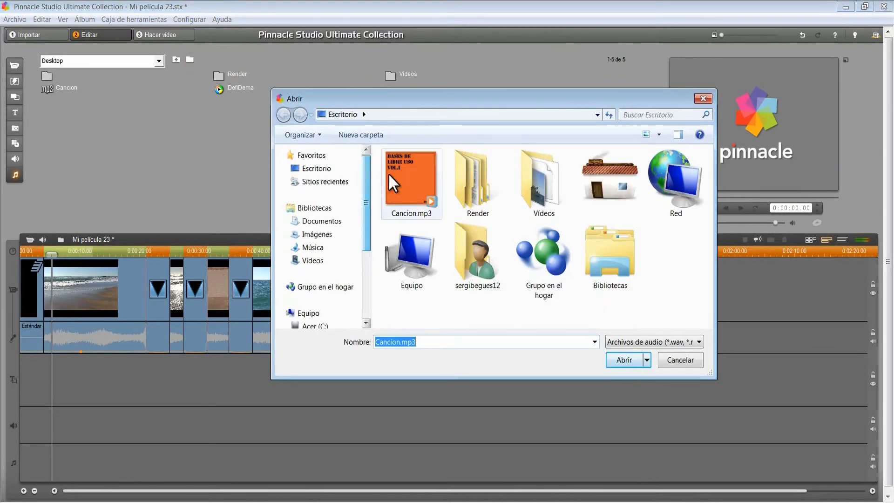
click(403, 175)
click(616, 360)
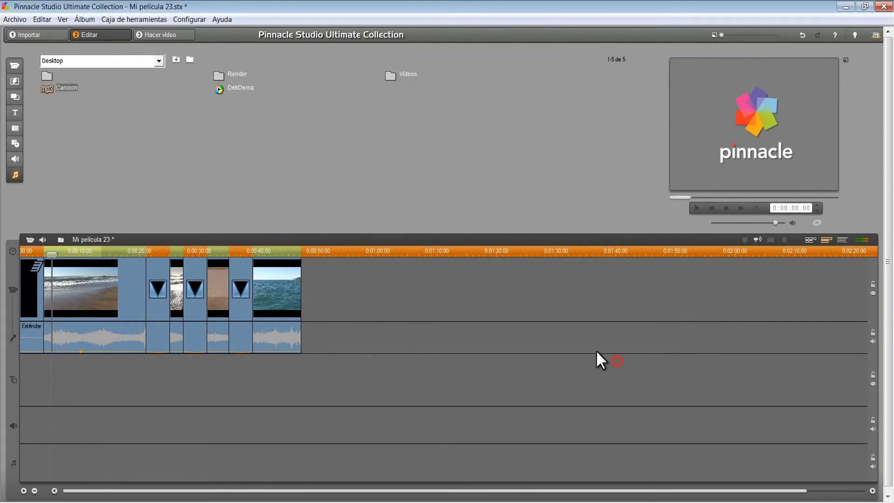
drag(60, 98, 21, 467)
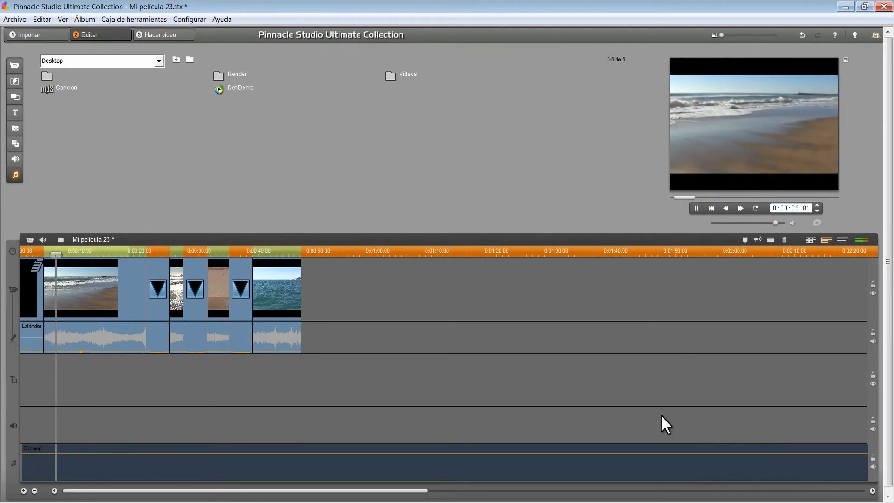
click(697, 207)
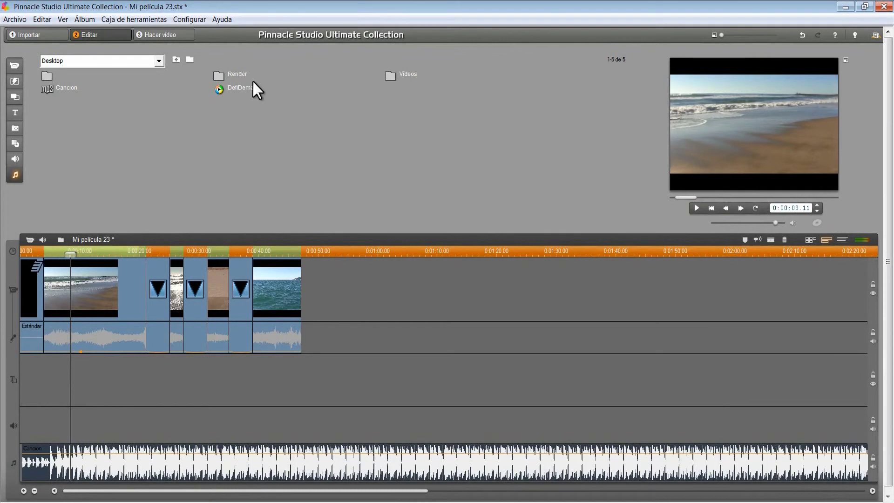
Step: Set the video export to Windows Media file type with the HD 1080/50i 1920x1080 preset
click(139, 34)
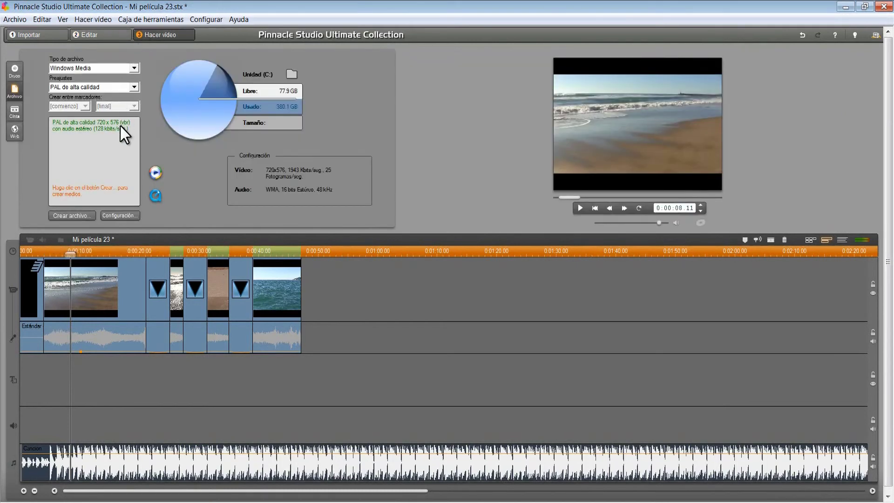
click(103, 87)
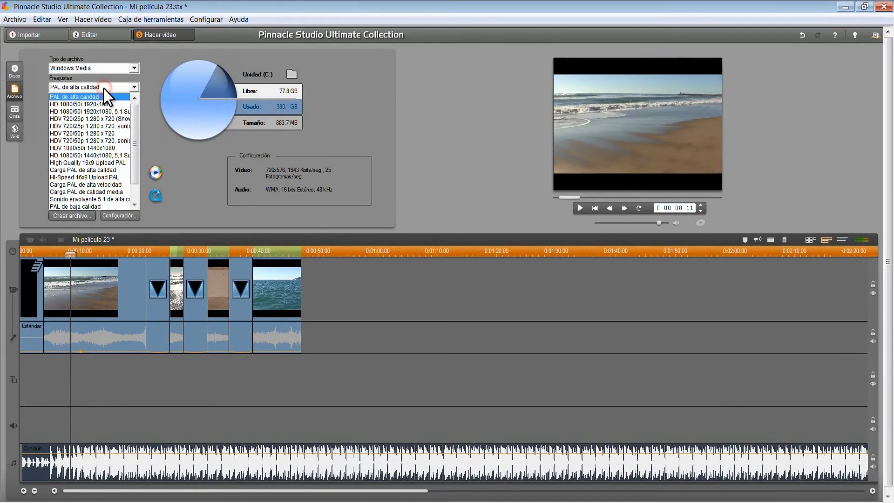
click(99, 105)
click(111, 65)
click(111, 65)
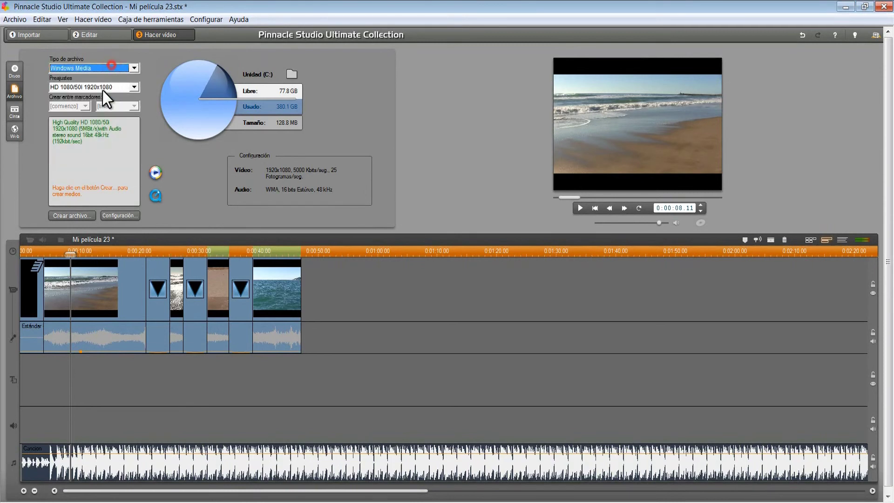